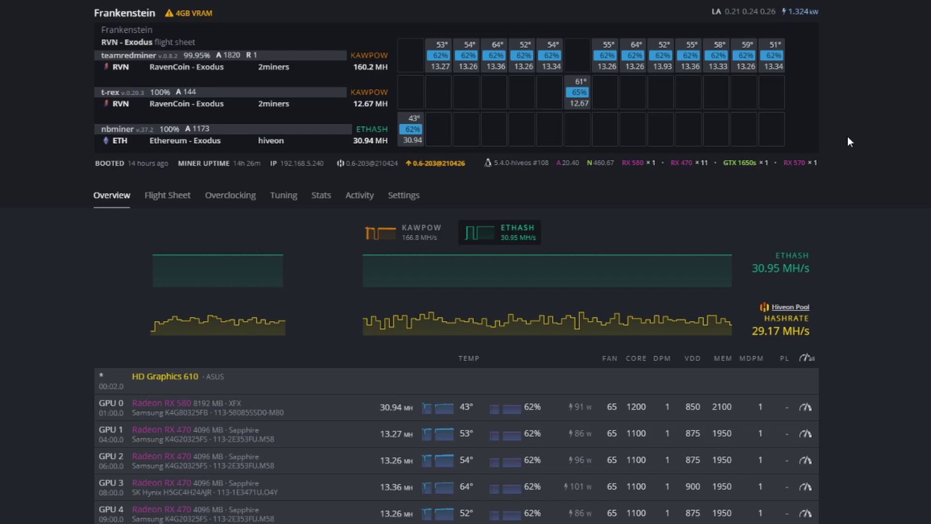
# Step: Show the rig's flight sheet: TeamRedMiner on devices 1–12, T-Rex and NBMiner on device 0
pyautogui.moveTo(169, 14)
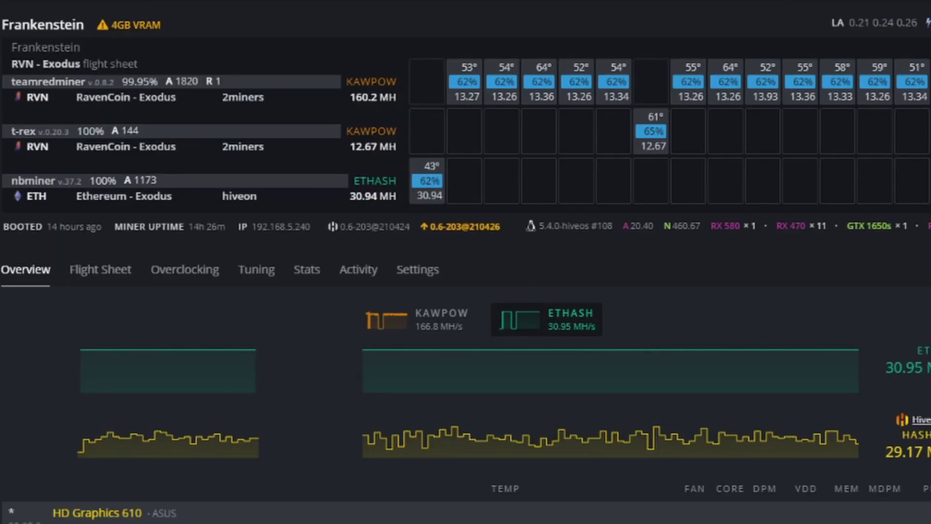
pyautogui.moveTo(121, 30)
pyautogui.scroll(-6, 465, 262)
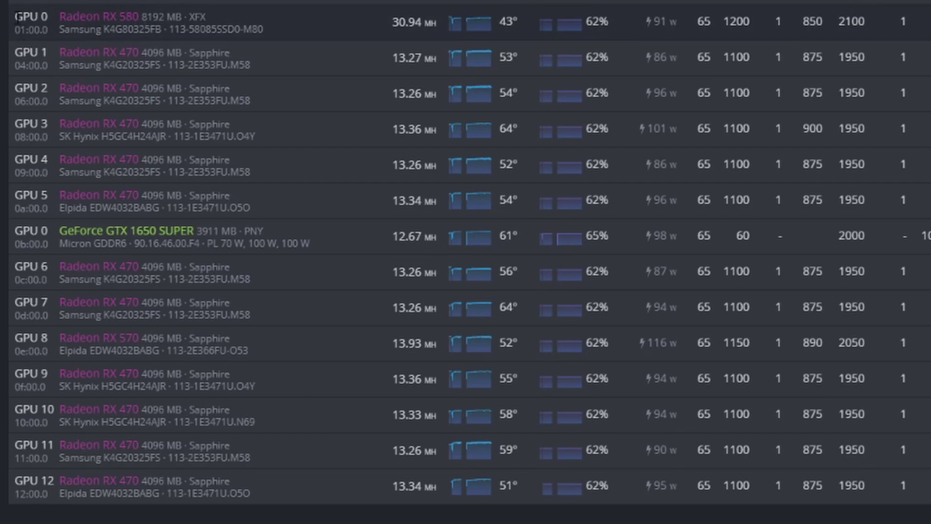
pyautogui.scroll(5, 225, 50)
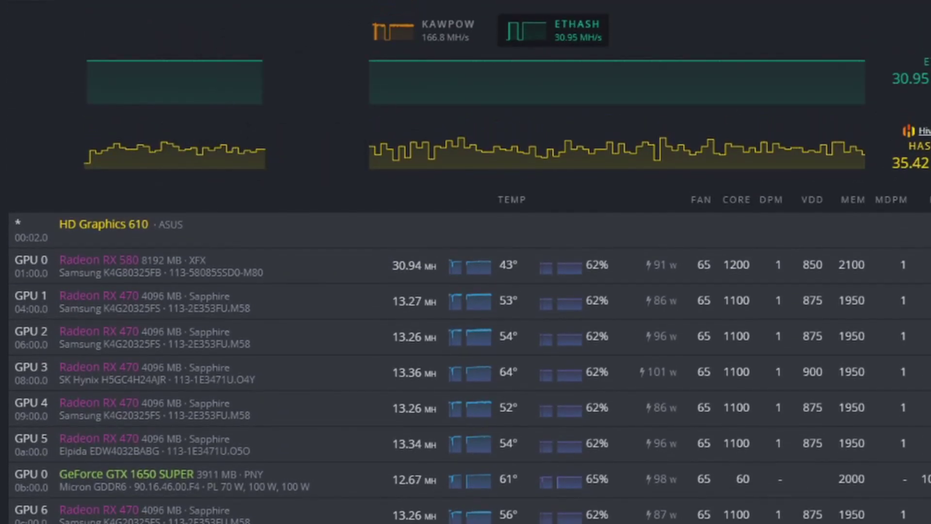
pyautogui.scroll(-3, 343, 202)
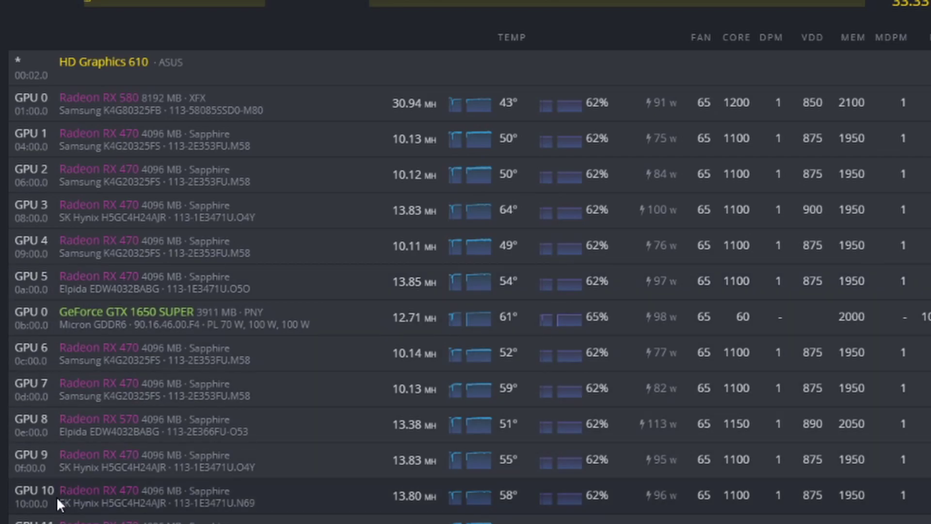
pyautogui.scroll(5, 58, 504)
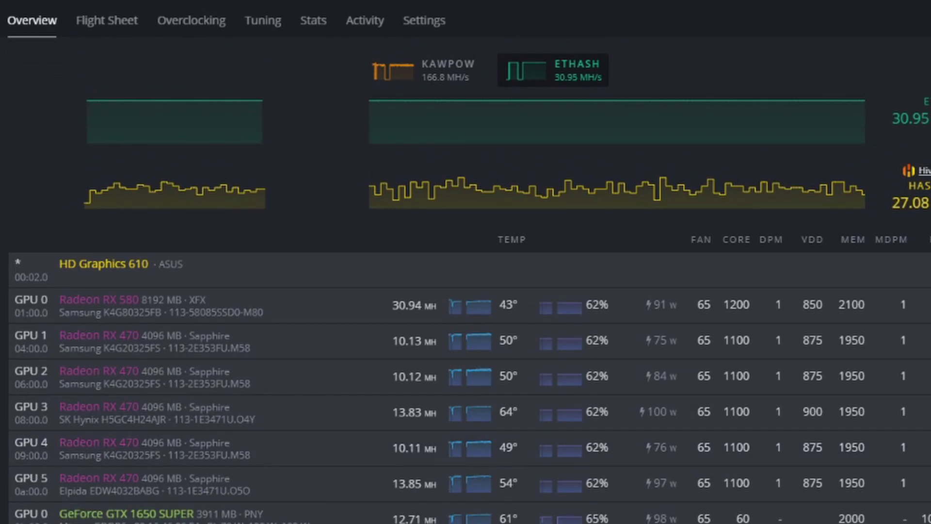
pyautogui.scroll(-6, 322, 485)
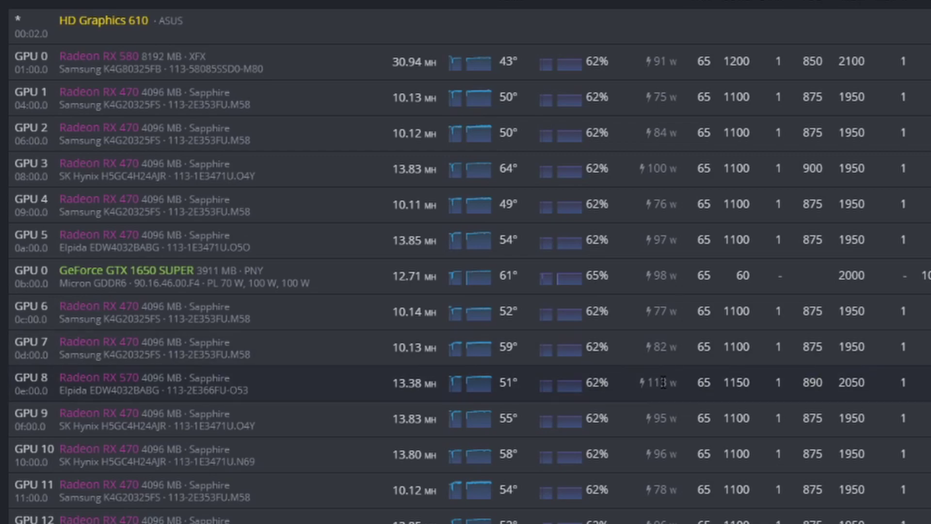
pyautogui.scroll(5, 662, 383)
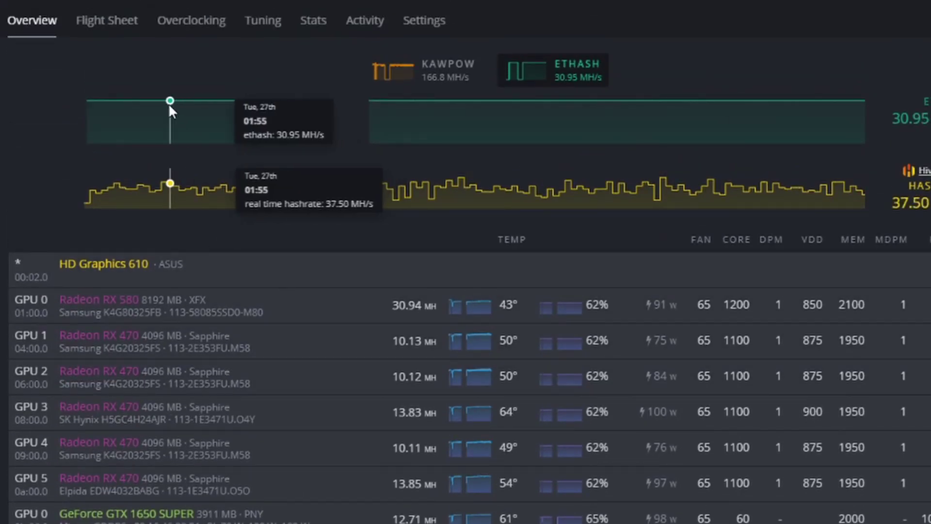
pyautogui.click(92, 29)
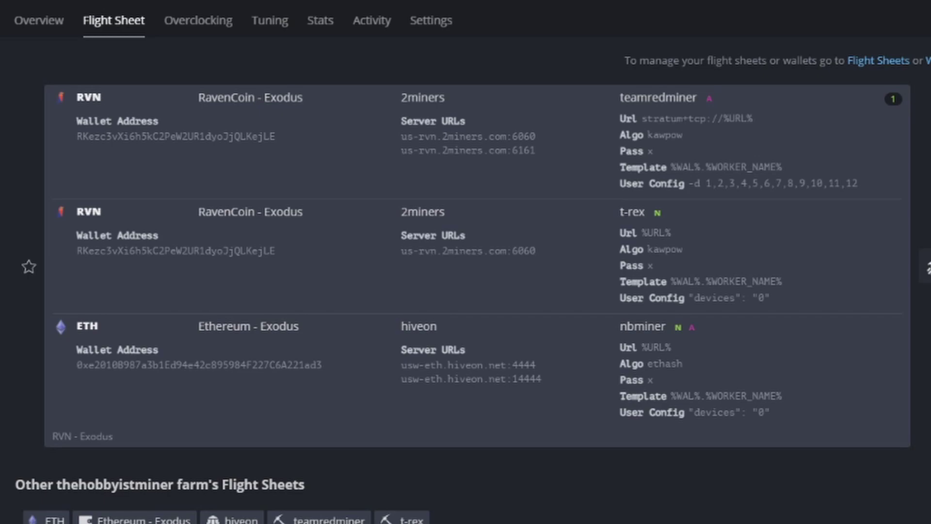
# Step: Open the 'RVN - Exodus' flight sheet in edit mode from its options menu
pyautogui.click(927, 266)
pyautogui.click(916, 298)
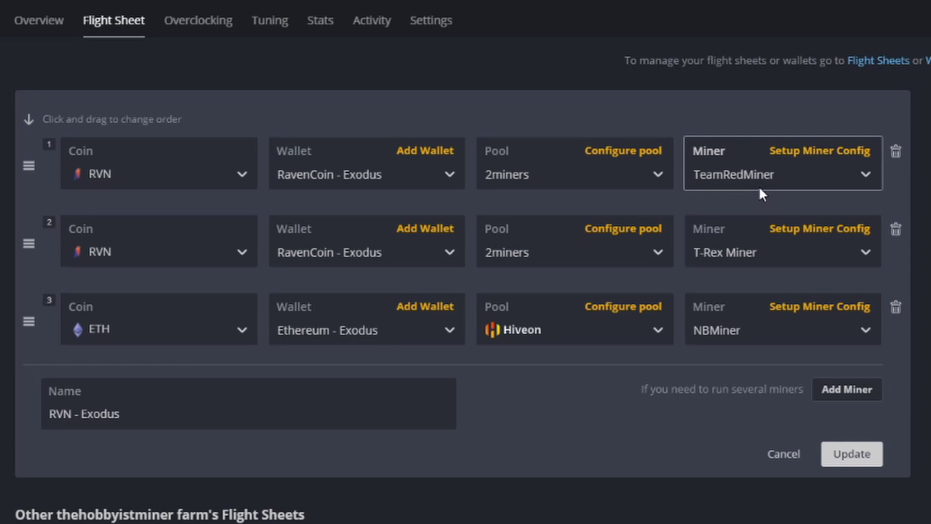
pyautogui.click(831, 158)
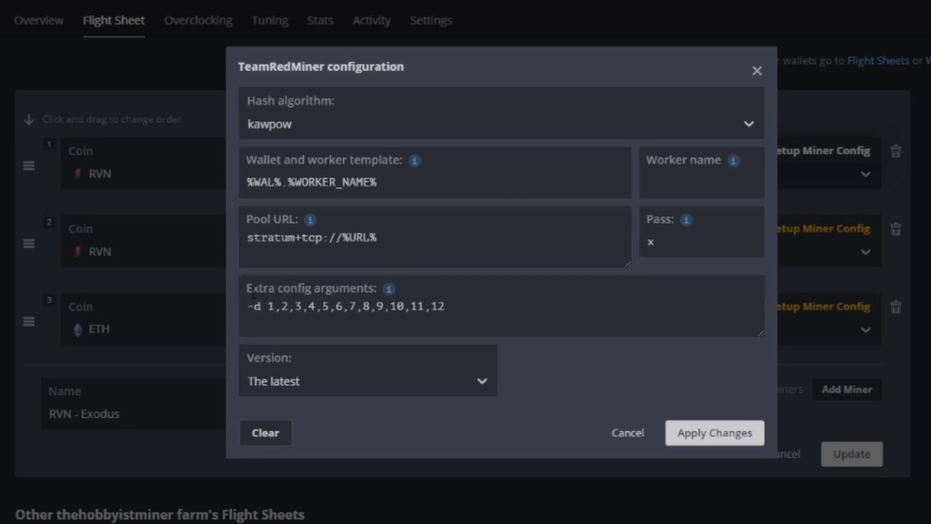
pyautogui.moveTo(388, 291)
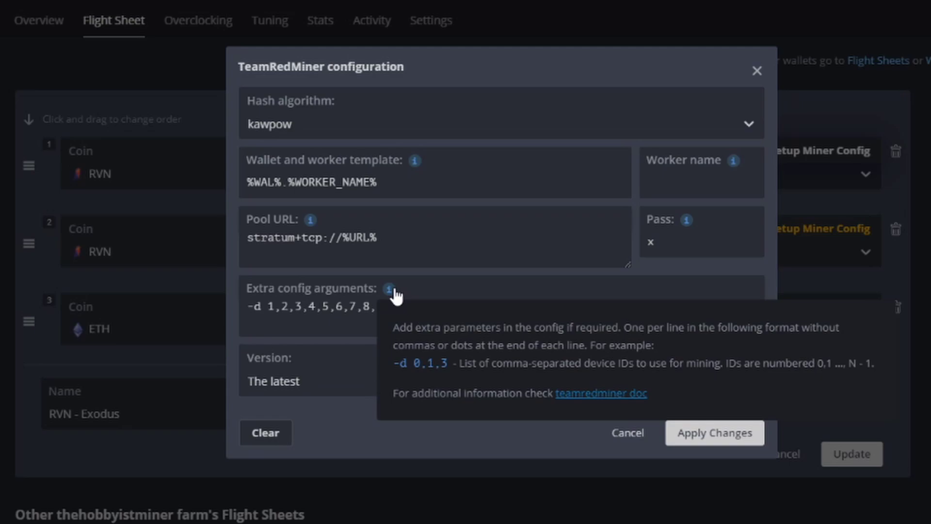
pyautogui.click(321, 332)
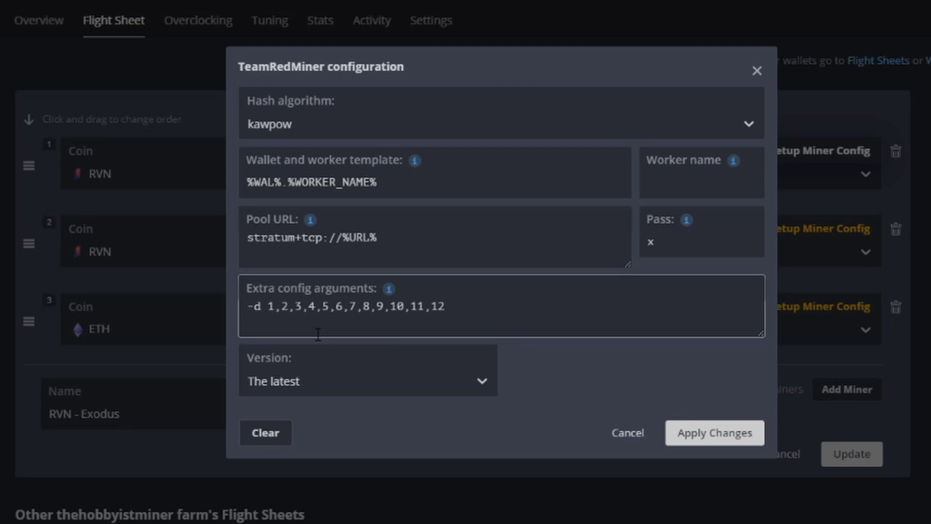
pyautogui.doubleClick(256, 306)
pyautogui.moveTo(256, 306); pyautogui.dragTo(247, 306)
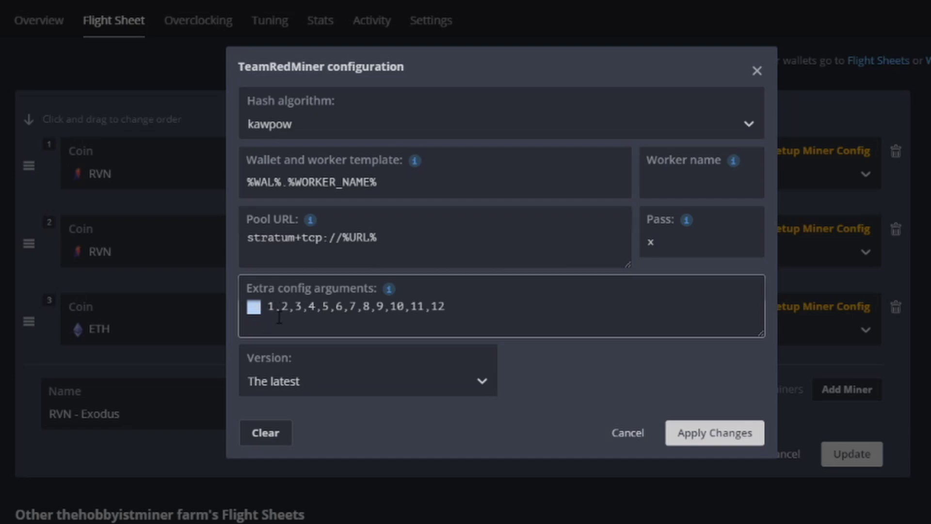
pyautogui.click(273, 306)
pyautogui.moveTo(449, 305); pyautogui.dragTo(208, 301)
pyautogui.click(448, 307)
pyautogui.click(758, 72)
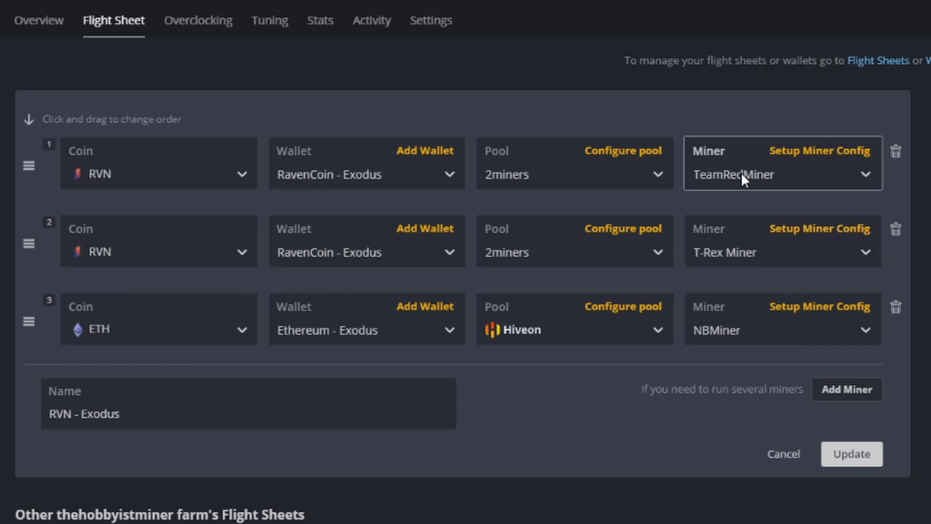
# Step: Open T-Rex Miner's config on the second RVN row to view its "devices": "0" argument
pyautogui.click(778, 260)
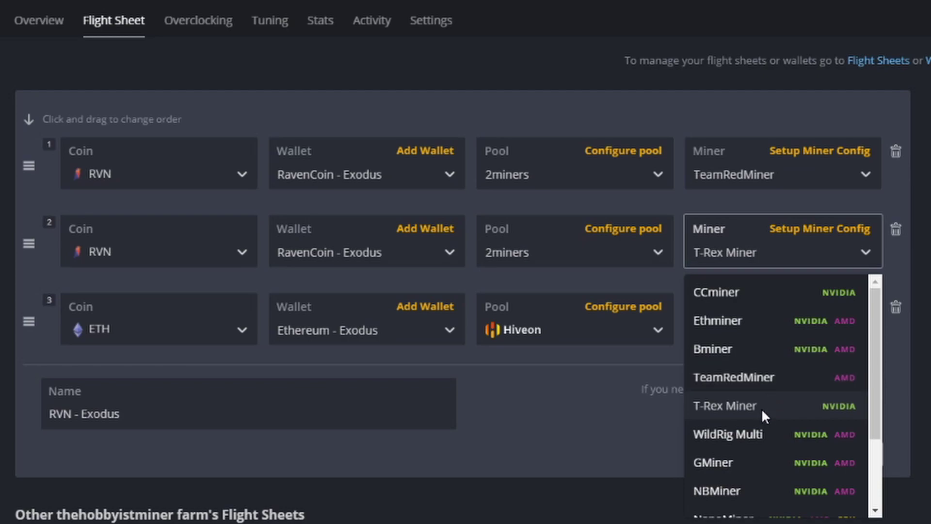
pyautogui.click(801, 231)
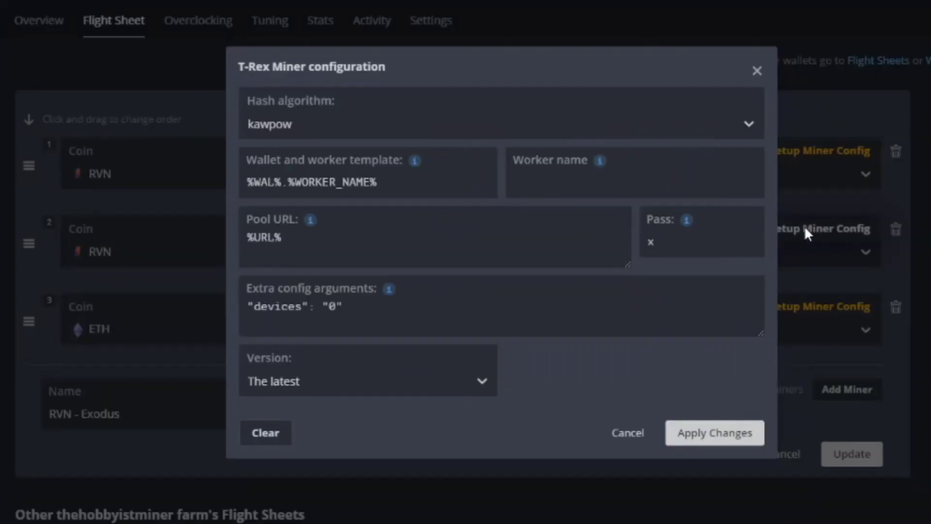
pyautogui.click(341, 307)
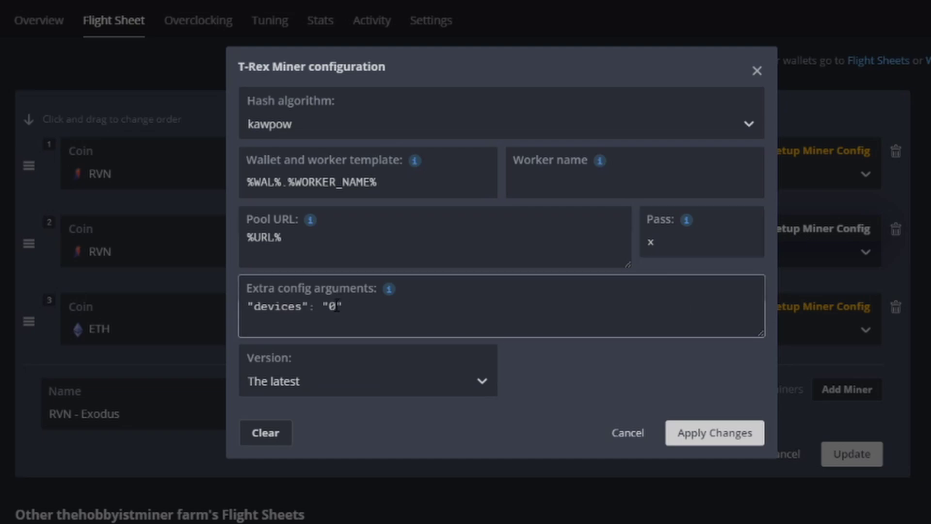
pyautogui.moveTo(391, 293)
# Step: Close the T-Rex Miner config and check the rig's GPU overview table
pyautogui.click(757, 71)
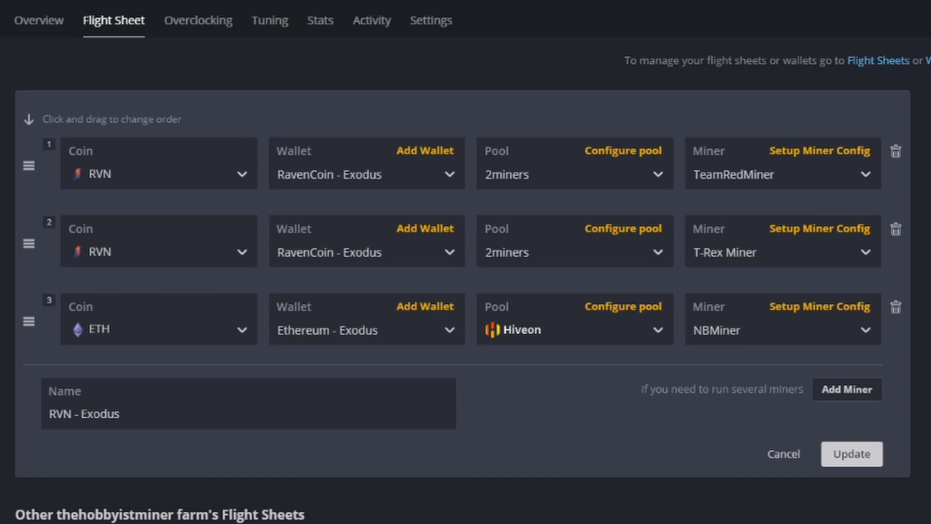
pyautogui.click(35, 30)
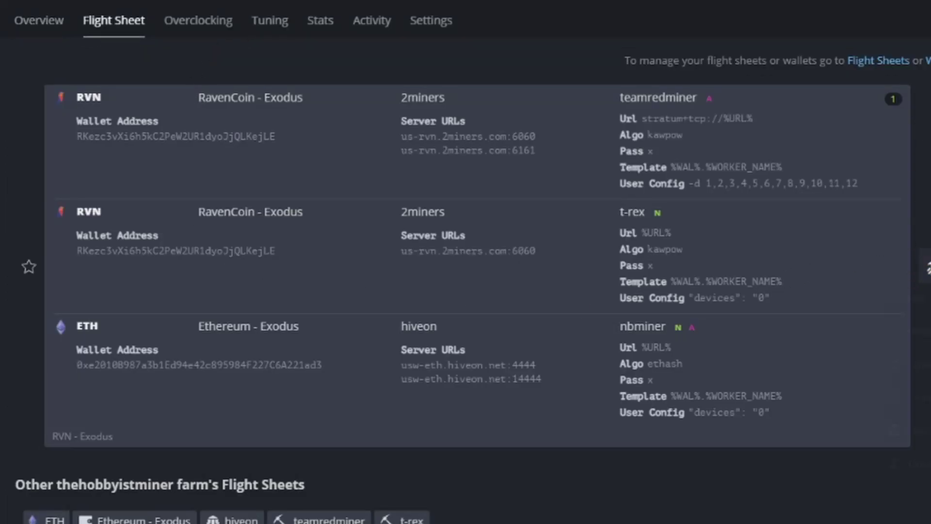
pyautogui.click(909, 297)
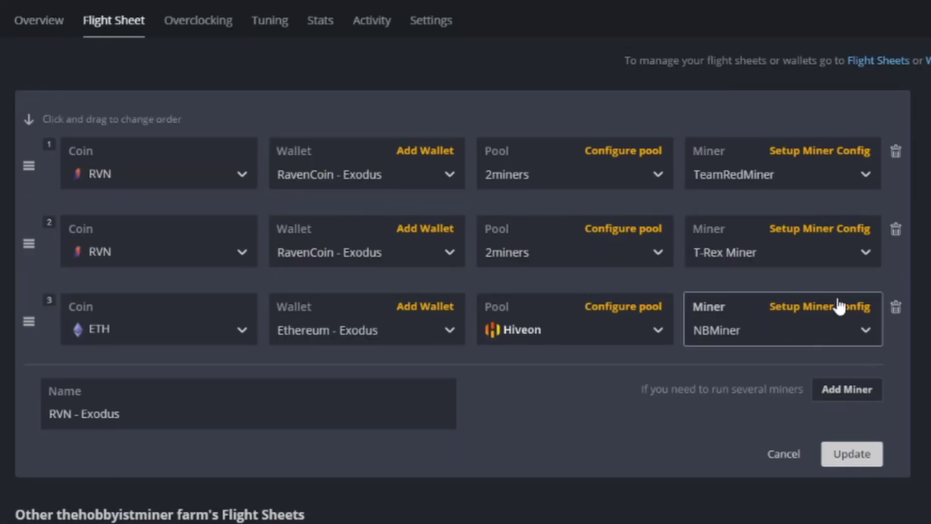
pyautogui.click(832, 233)
pyautogui.click(368, 298)
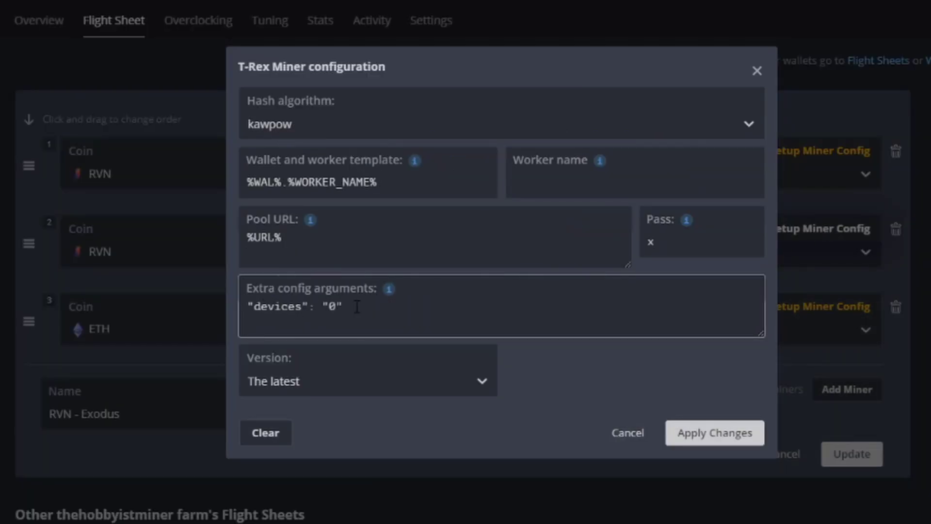
pyautogui.click(756, 71)
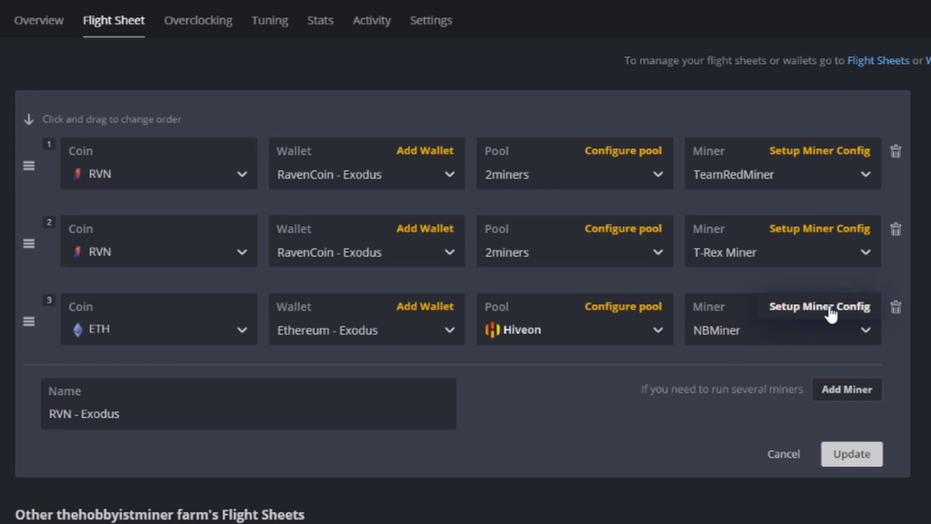
# Step: Inspect the ETH row's NBMiner device ID setting and cancel without changes
pyautogui.click(813, 315)
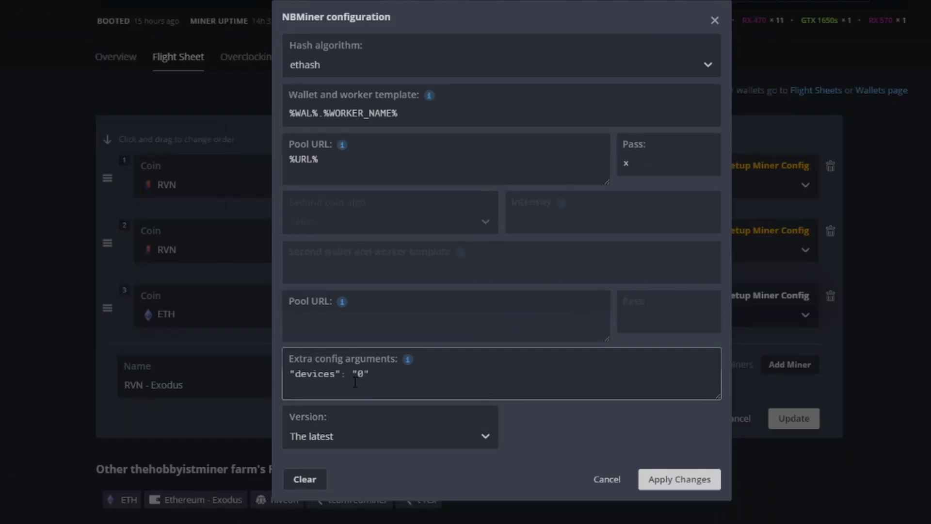
pyautogui.moveTo(408, 361)
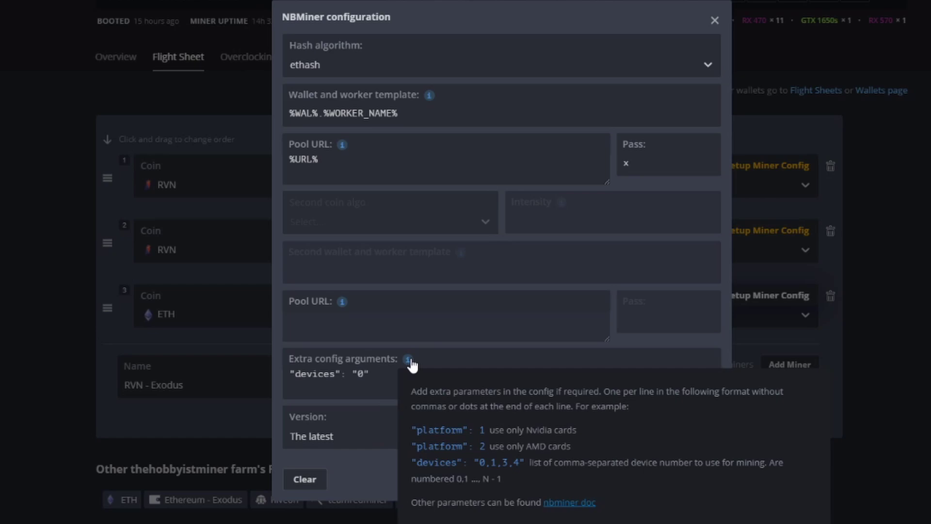
pyautogui.doubleClick(362, 374)
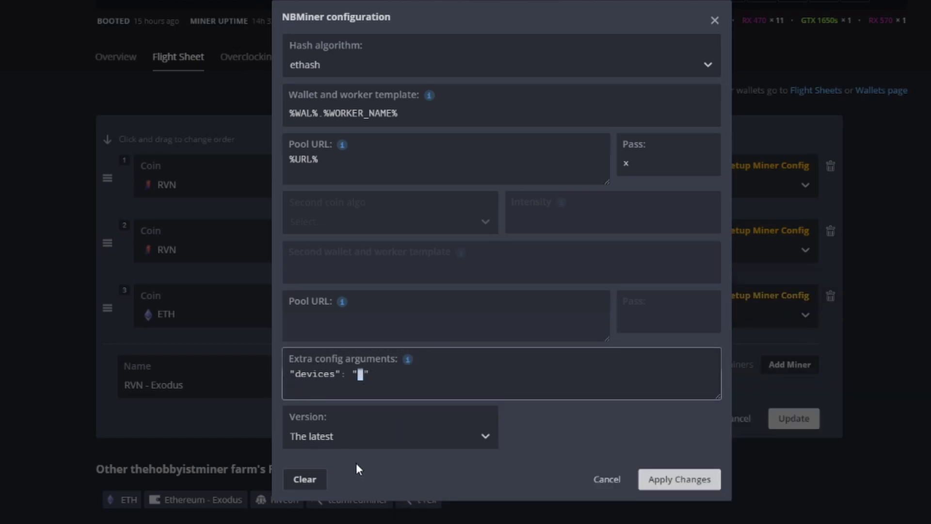
pyautogui.click(607, 479)
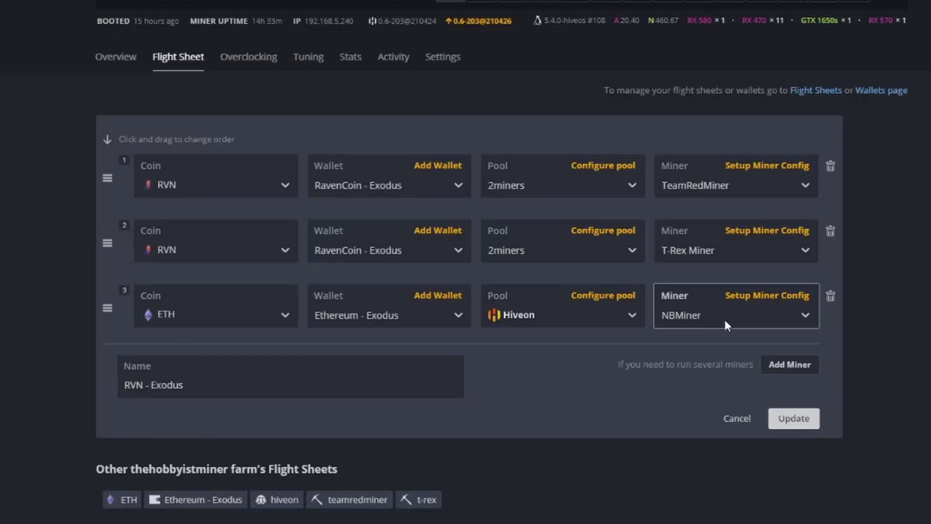
# Step: Check the Overview page, then reopen the flight sheet editor and leave it without saving
pyautogui.click(111, 57)
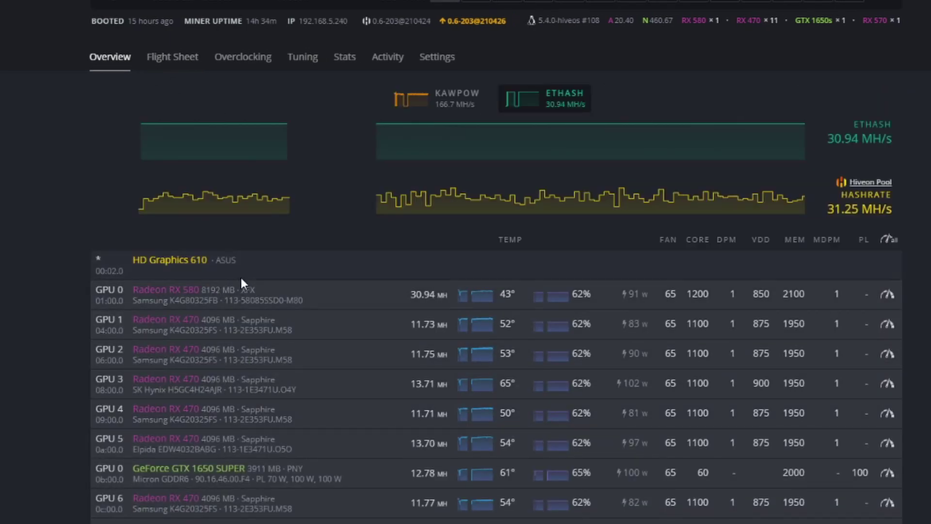
pyautogui.click(179, 68)
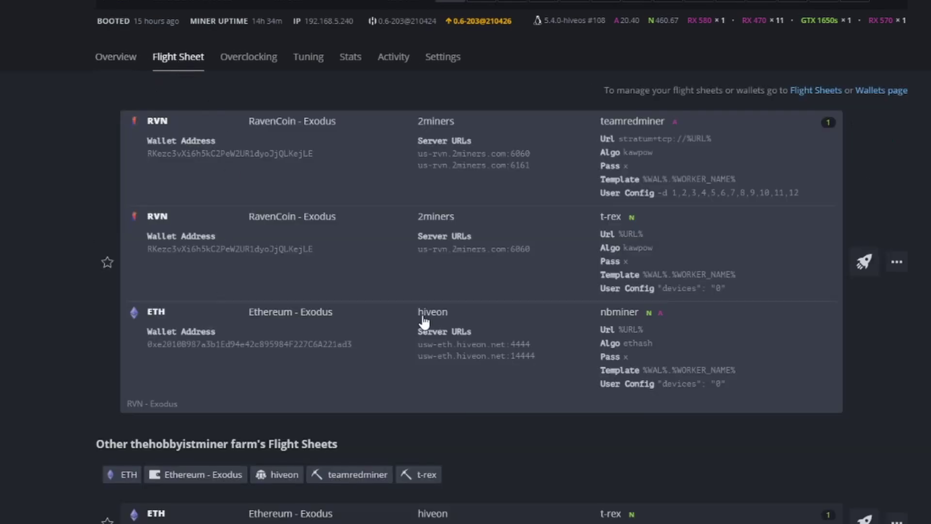
pyautogui.click(894, 264)
pyautogui.click(856, 291)
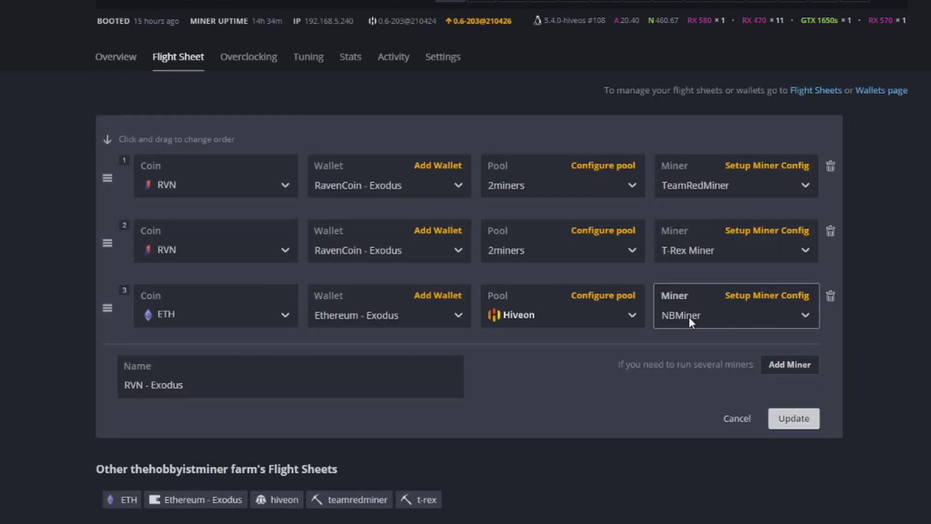
pyautogui.click(735, 418)
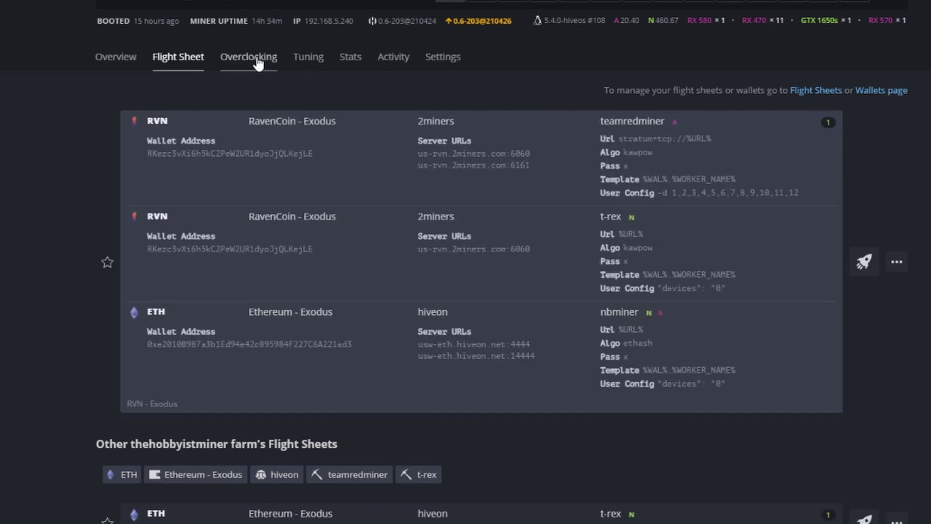
# Step: View the Default Config overclock: fan 65, core 60, memory 2000, power limit 100
pyautogui.click(236, 58)
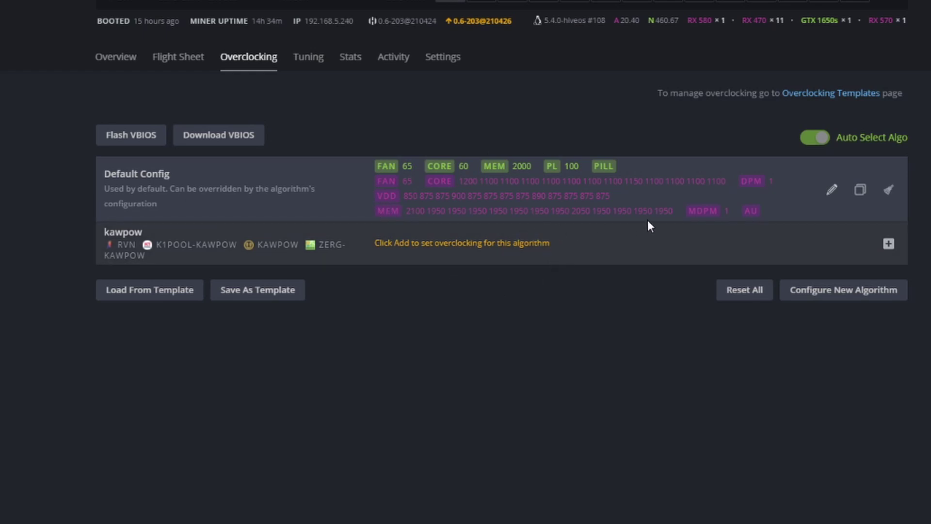
pyautogui.click(831, 192)
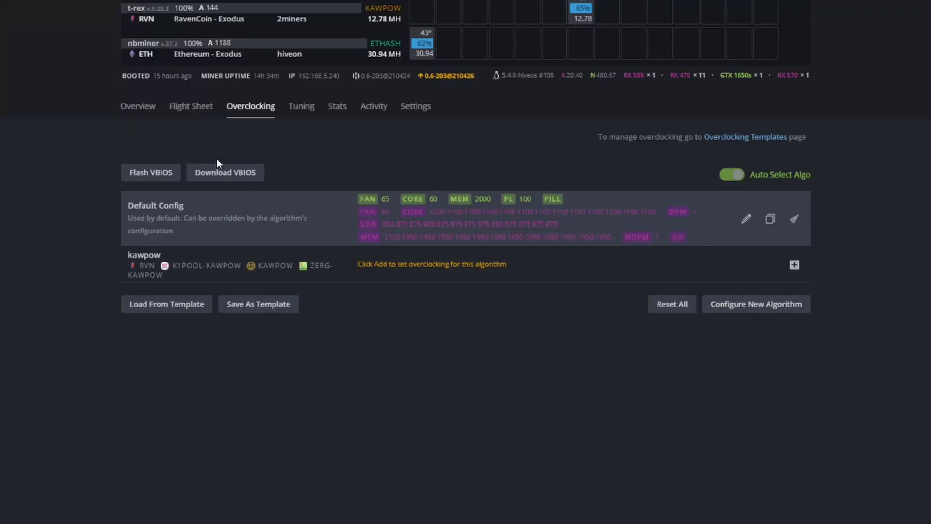
pyautogui.click(139, 106)
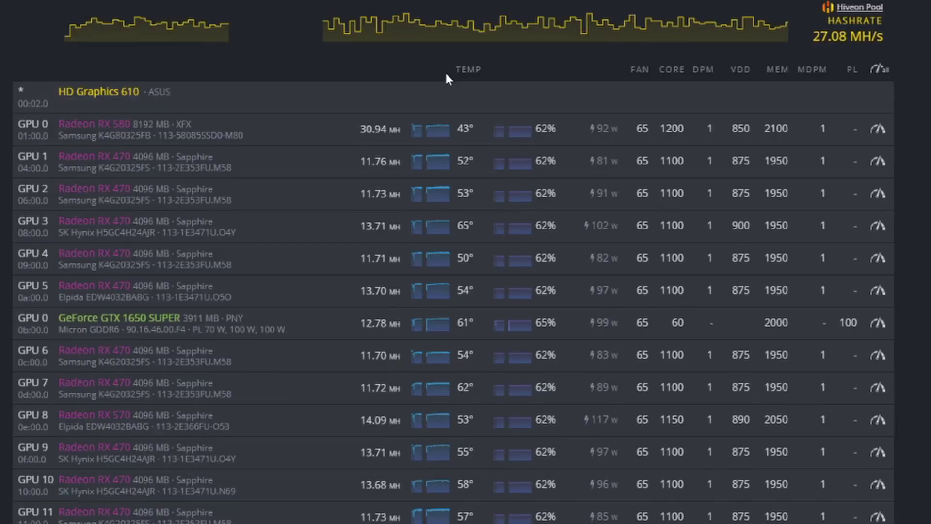
pyautogui.scroll(-3, 902, 354)
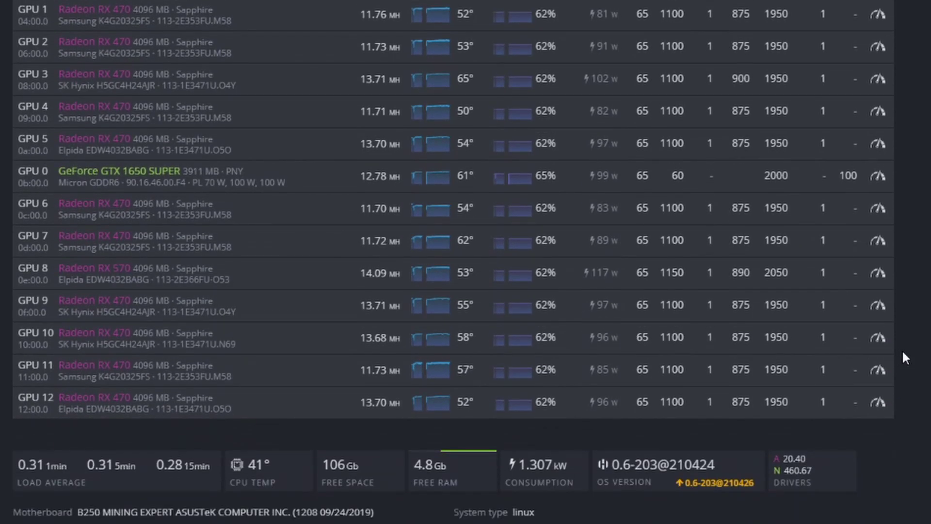
pyautogui.scroll(2, 698, 245)
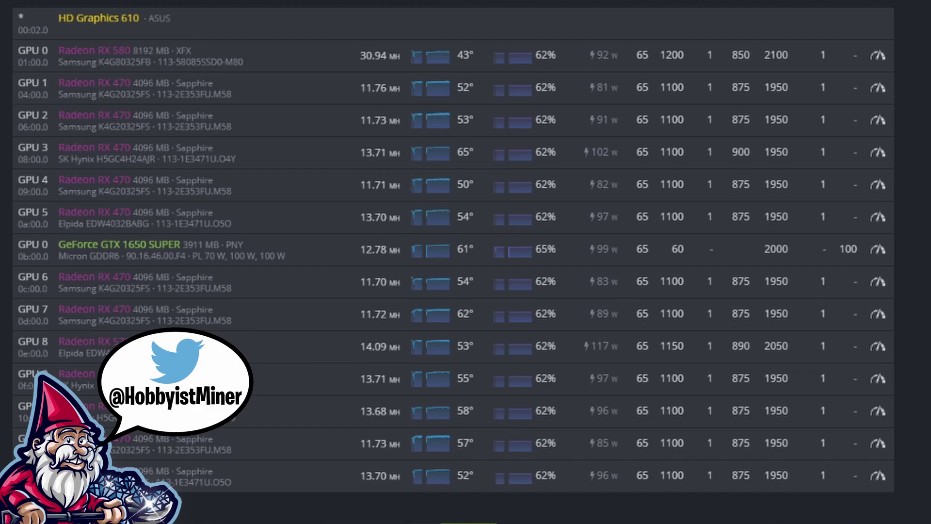
pyautogui.scroll(-2, 454, 262)
pyautogui.scroll(4, 454, 262)
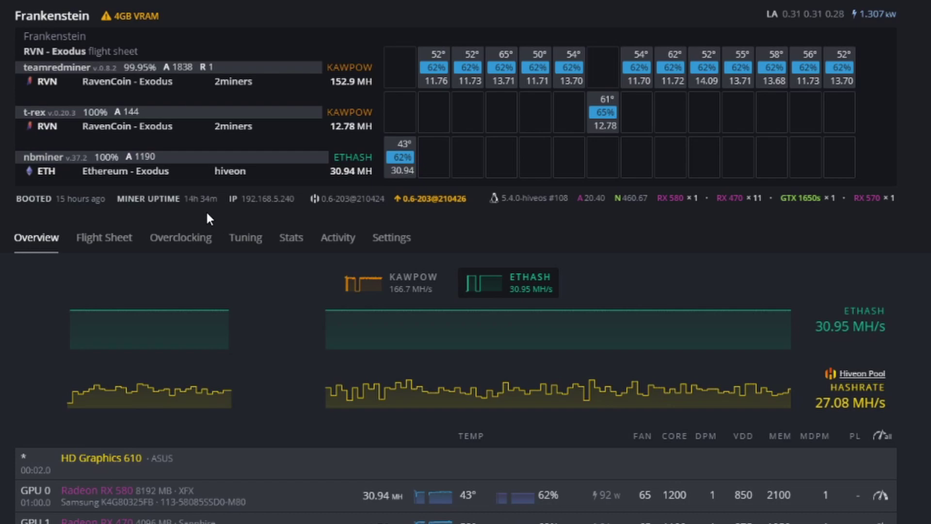
pyautogui.scroll(-3, 284, 458)
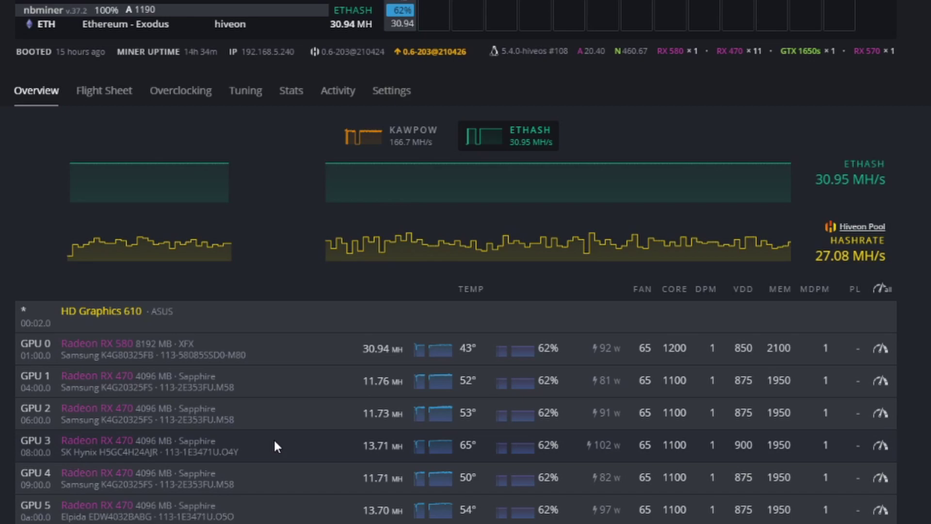
pyautogui.scroll(2, 275, 439)
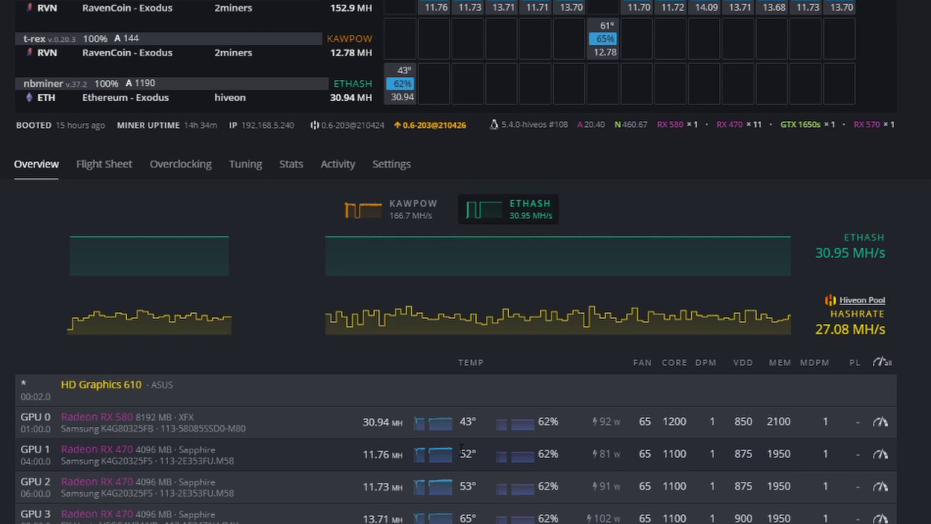
pyautogui.scroll(2, 464, 445)
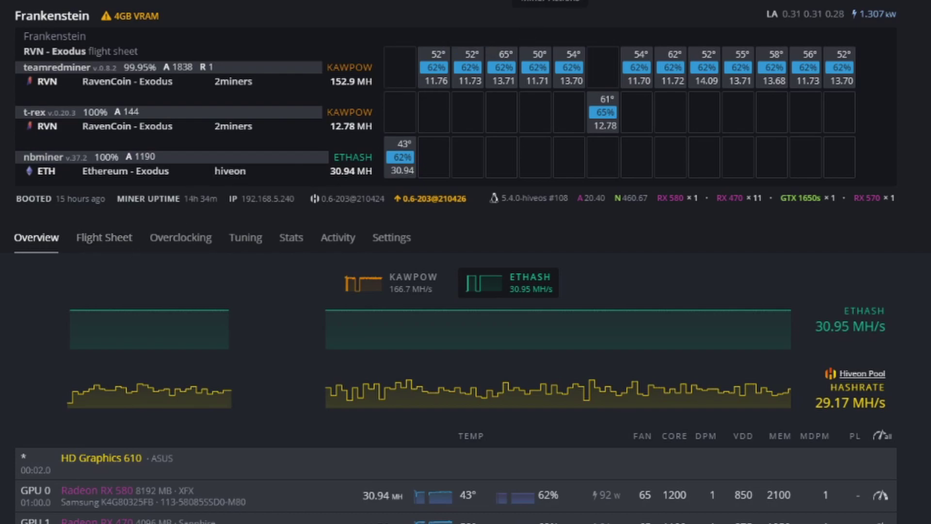
pyautogui.click(608, 2)
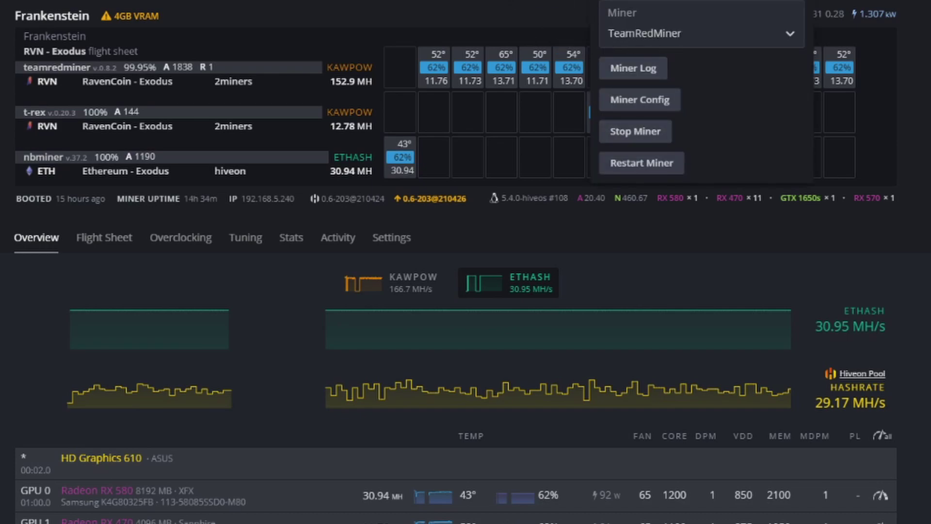
pyautogui.click(769, 33)
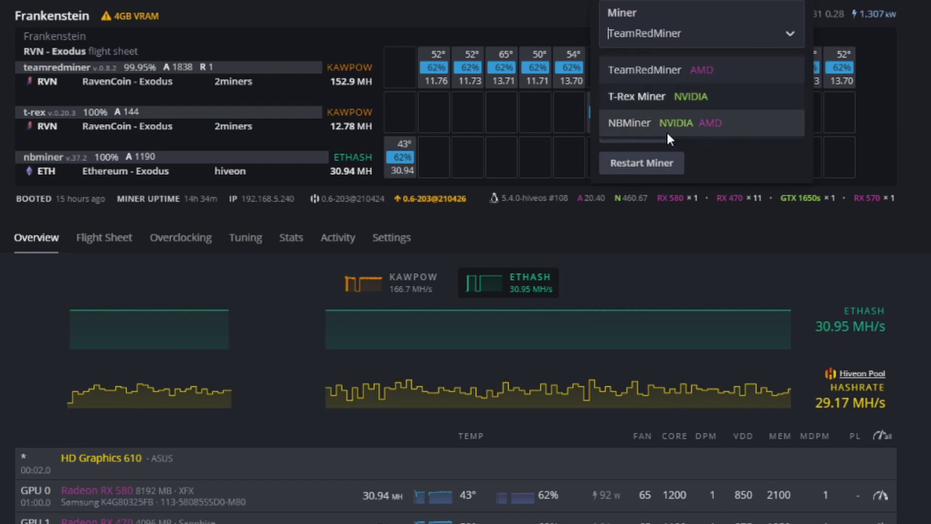
pyautogui.click(662, 27)
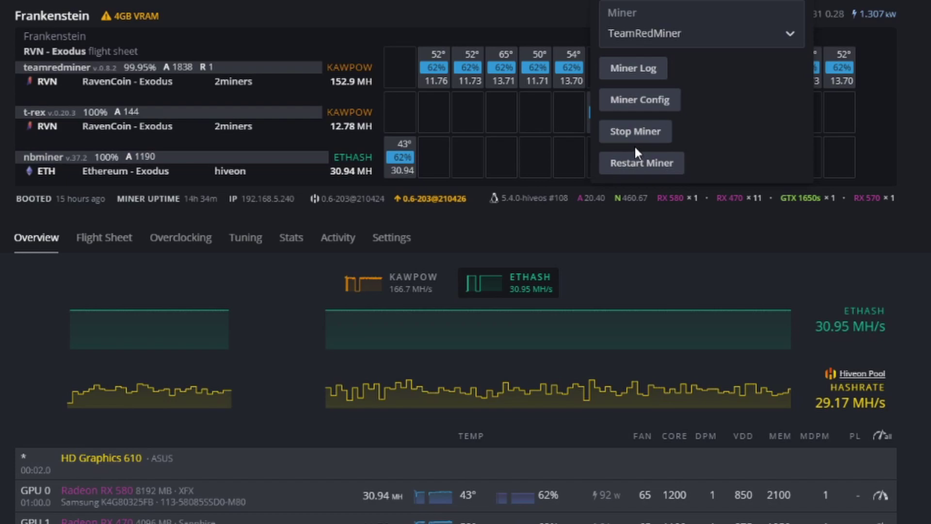
pyautogui.press('Escape')
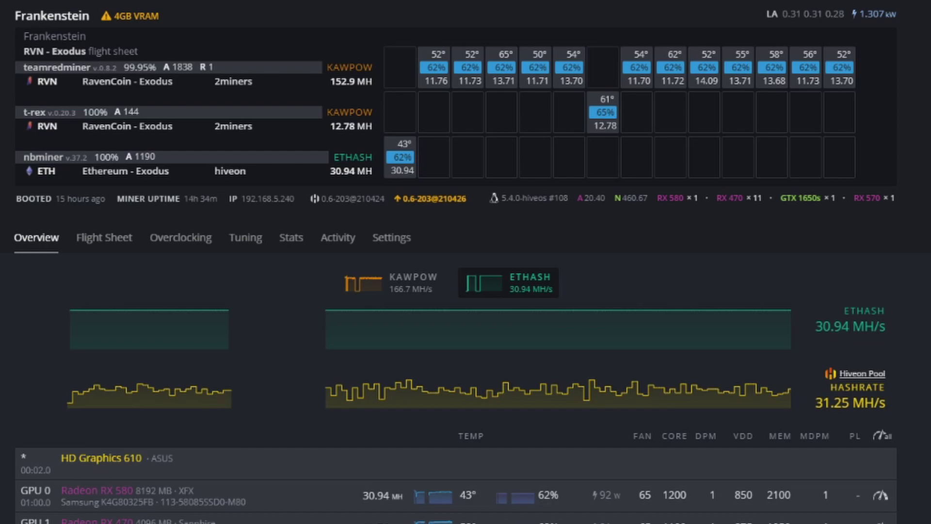
pyautogui.scroll(-3, 465, 262)
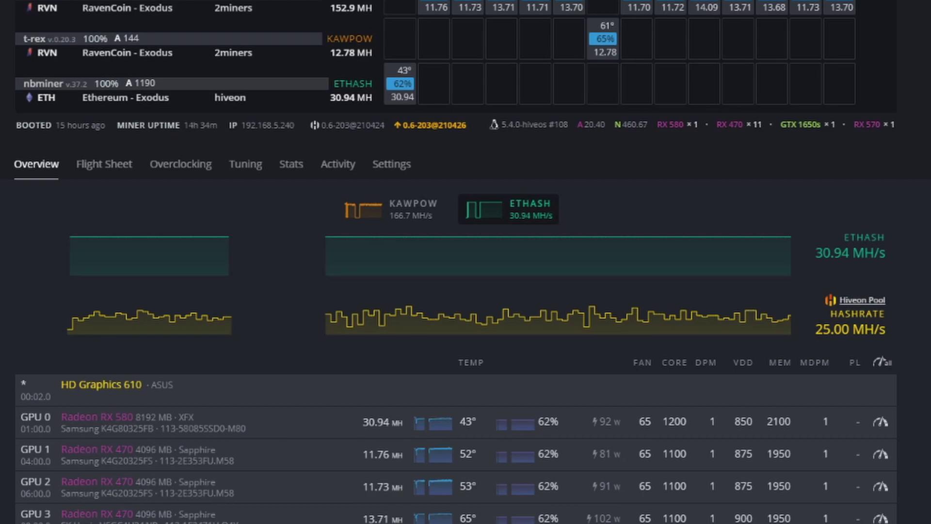
pyautogui.click(106, 171)
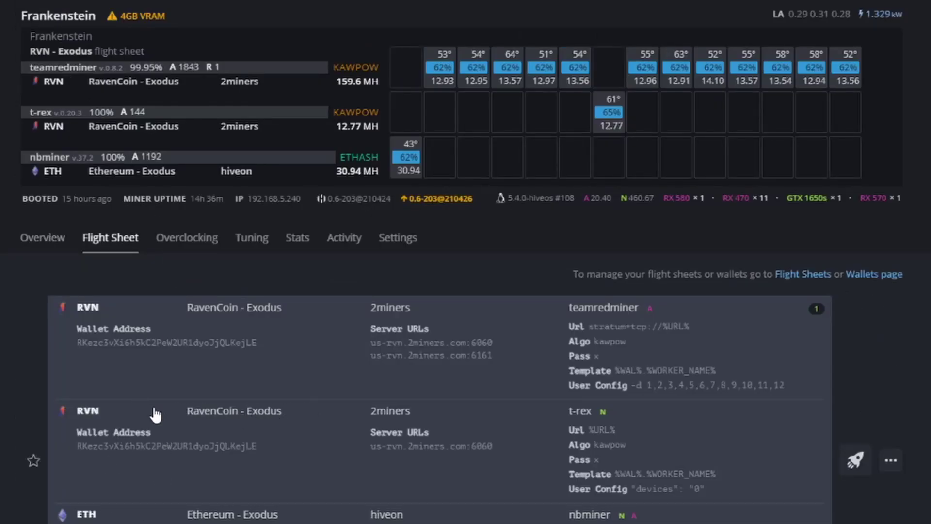
pyautogui.click(890, 460)
pyautogui.click(861, 491)
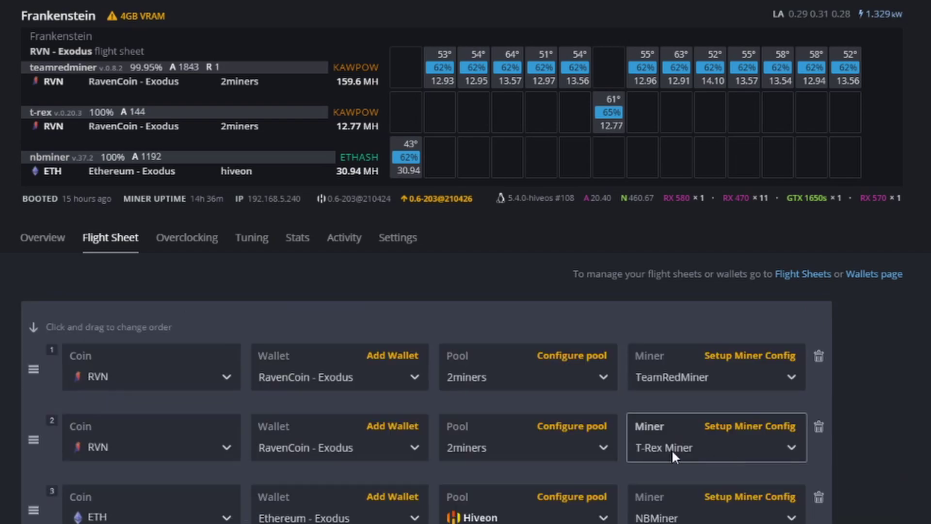
pyautogui.click(727, 427)
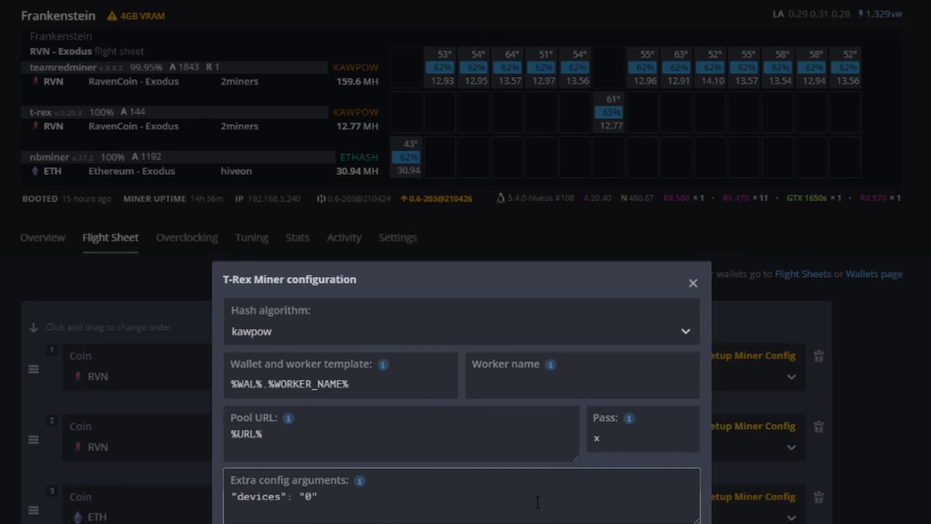
pyautogui.click(693, 283)
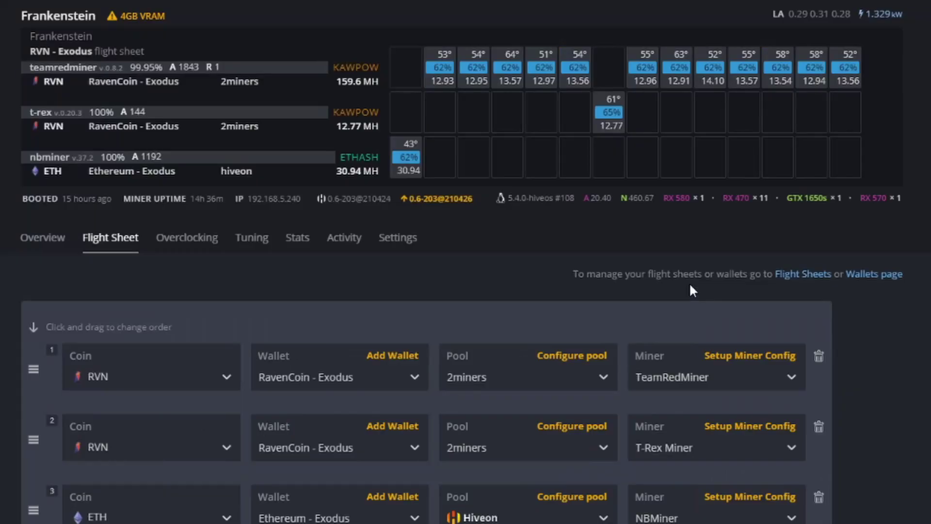
pyautogui.click(191, 242)
pyautogui.click(43, 239)
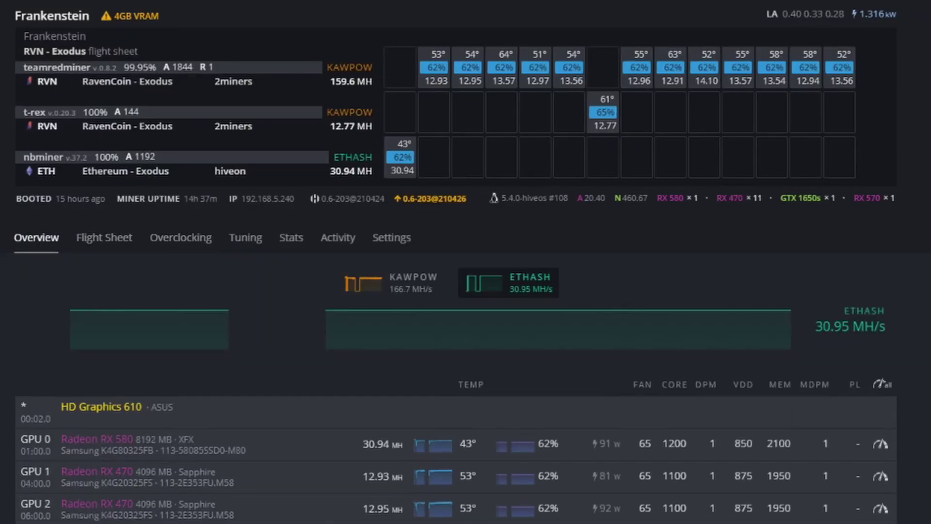